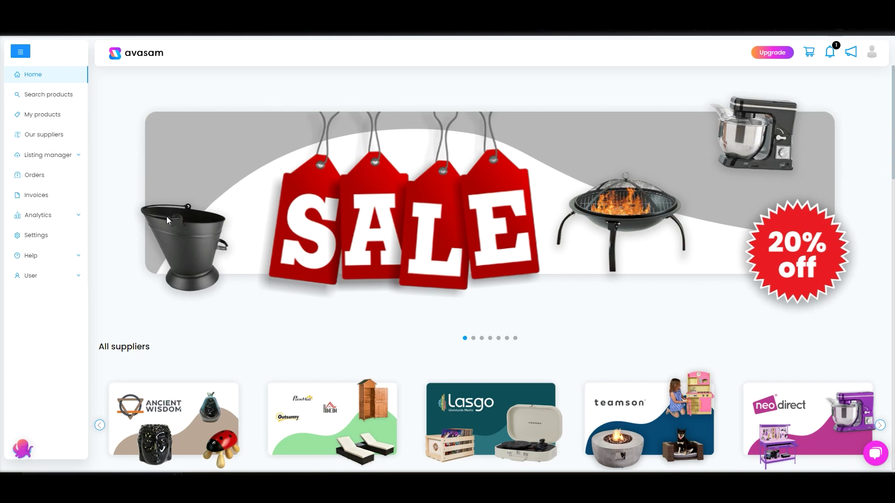
pyautogui.click(29, 235)
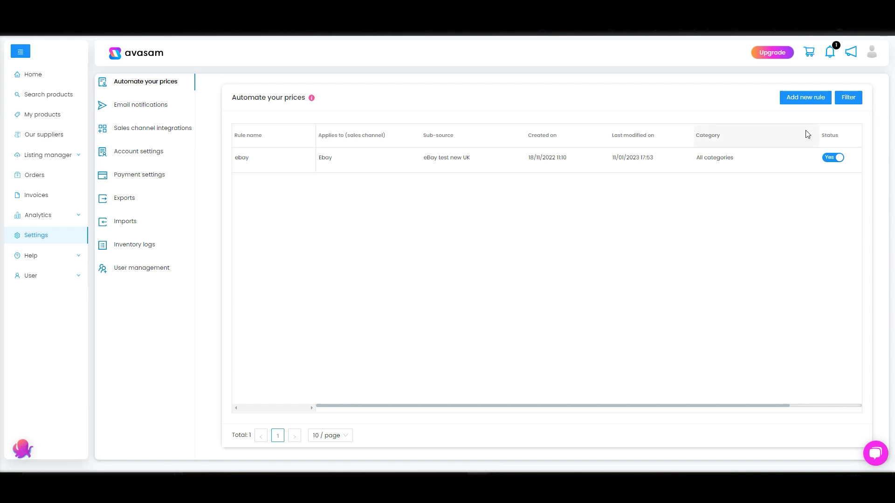
pyautogui.click(797, 98)
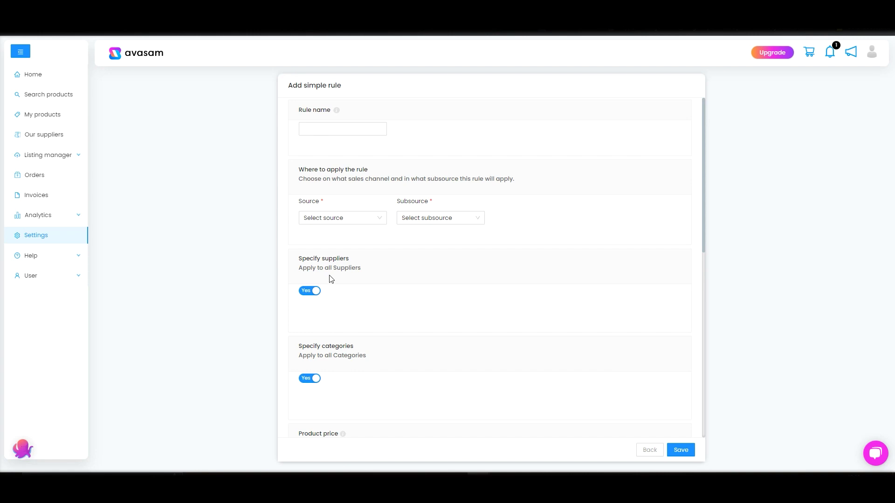
pyautogui.scroll(-3, 331, 279)
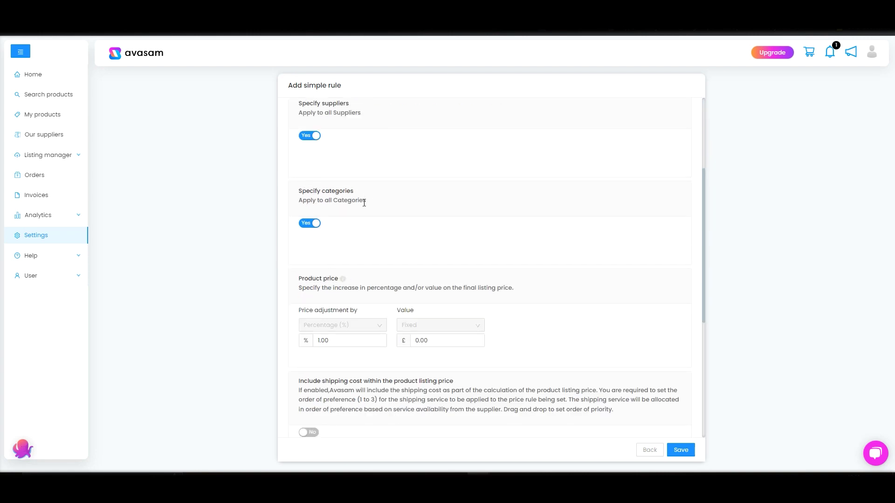
pyautogui.scroll(-3, 367, 226)
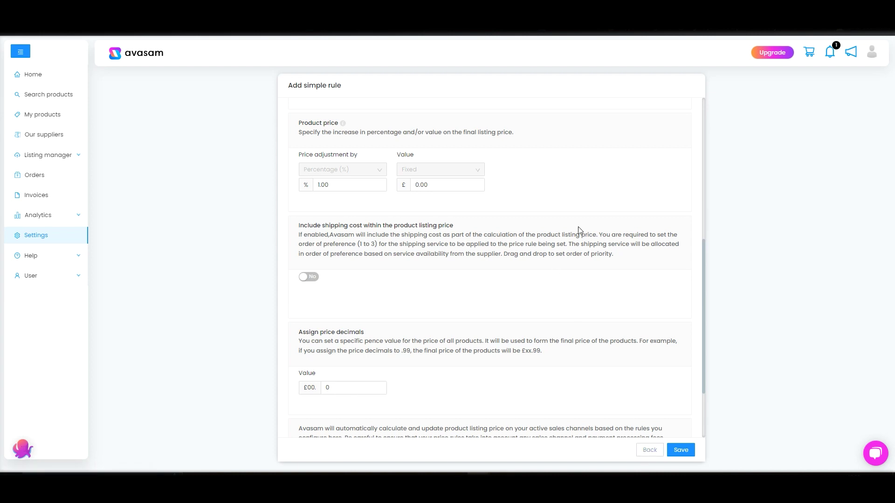
pyautogui.scroll(-2, 578, 226)
pyautogui.scroll(3, 581, 228)
pyautogui.click(654, 452)
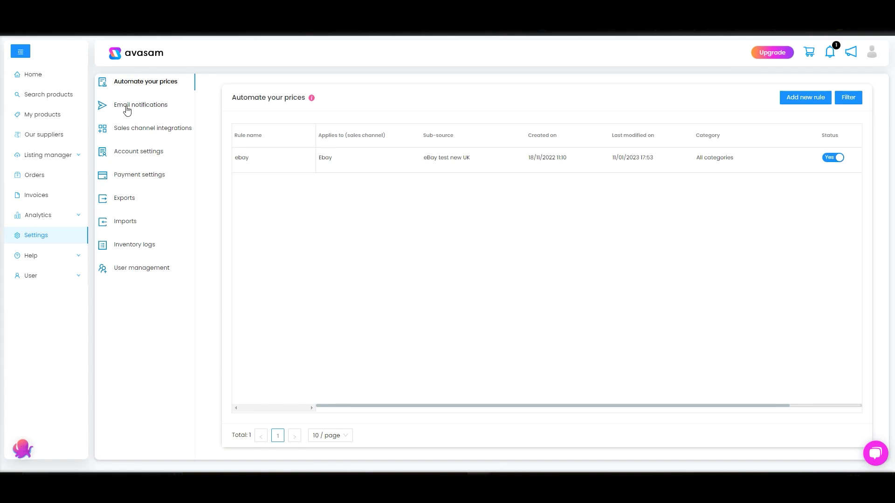
# Open the Email notifications settings page, which shows an empty recipients list
pyautogui.click(127, 107)
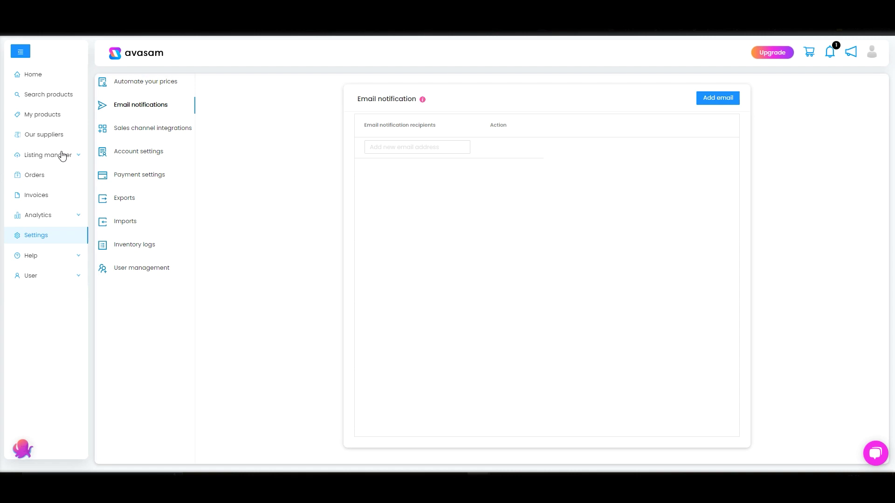
# Review the channels offered under Add sales channel, then go back to the ebay pricing rule list
pyautogui.click(127, 128)
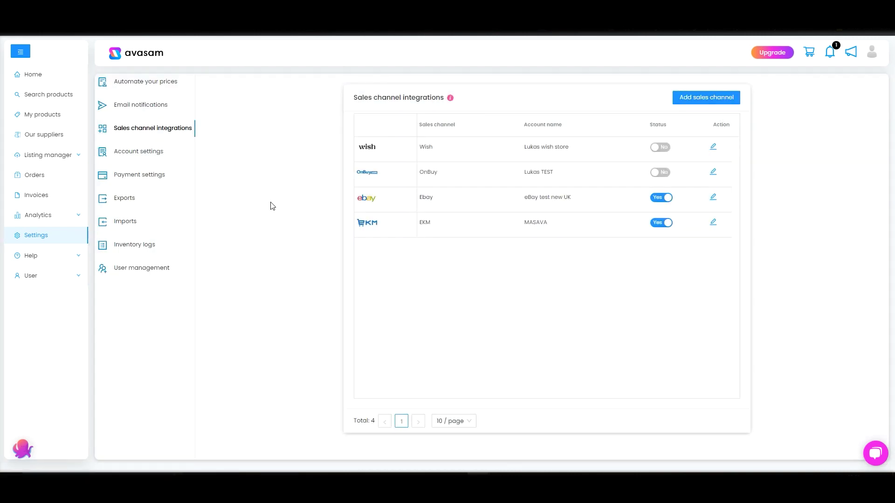
pyautogui.click(718, 100)
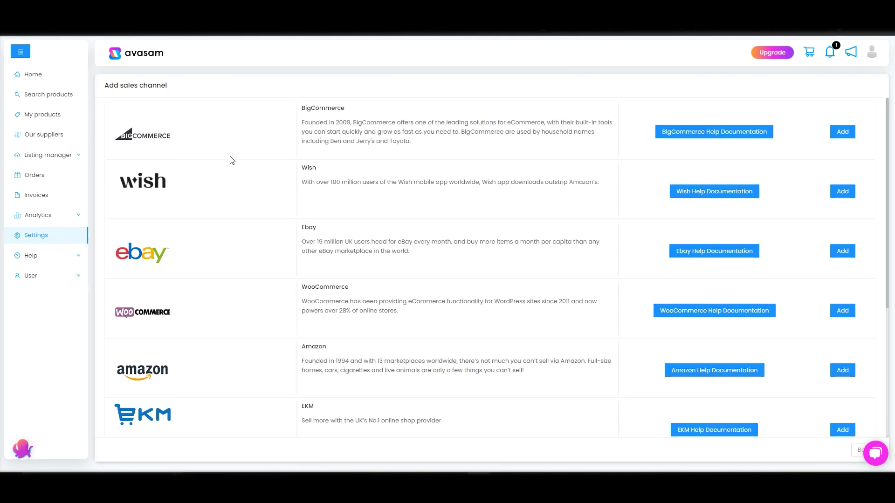
pyautogui.scroll(-5, 236, 182)
pyautogui.scroll(5, 250, 229)
pyautogui.click(39, 236)
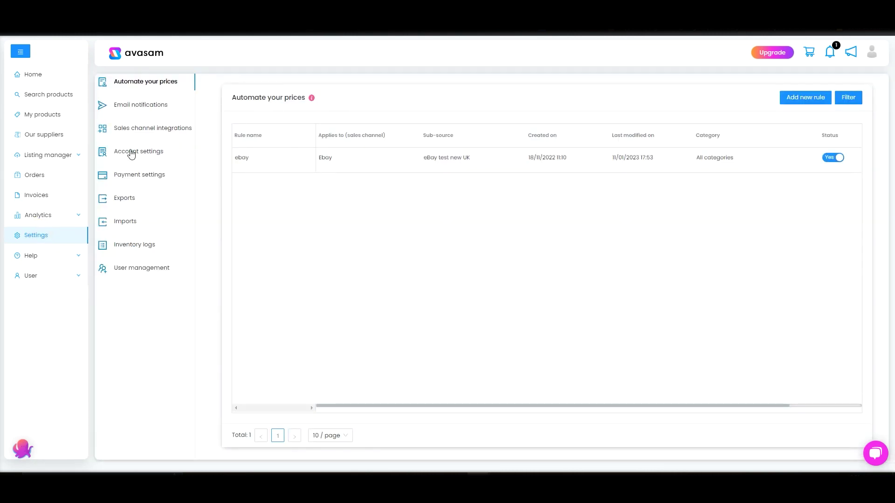
# Glance at Account and Payment settings, then open Exports with Export type still unselected
pyautogui.click(131, 152)
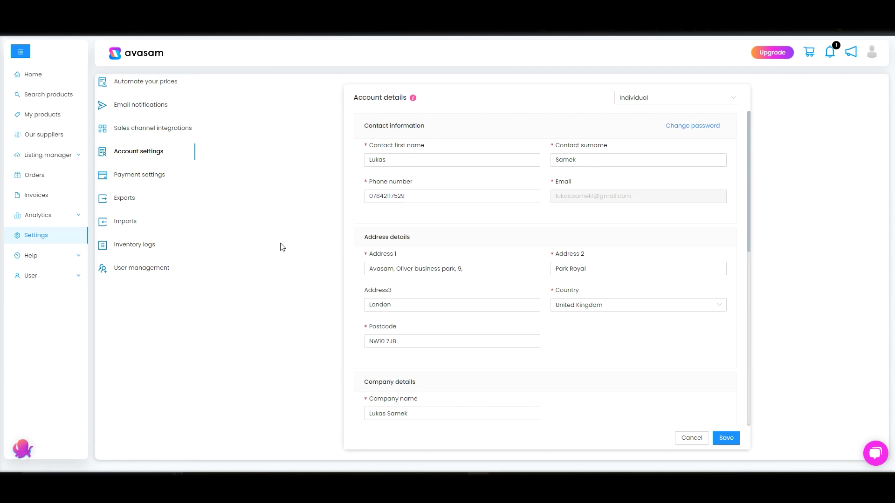
pyautogui.click(29, 237)
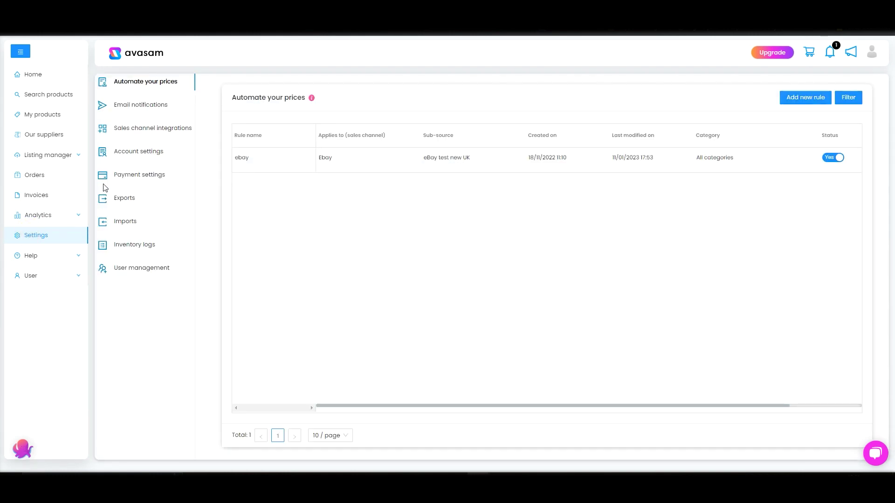
pyautogui.click(153, 175)
pyautogui.click(122, 201)
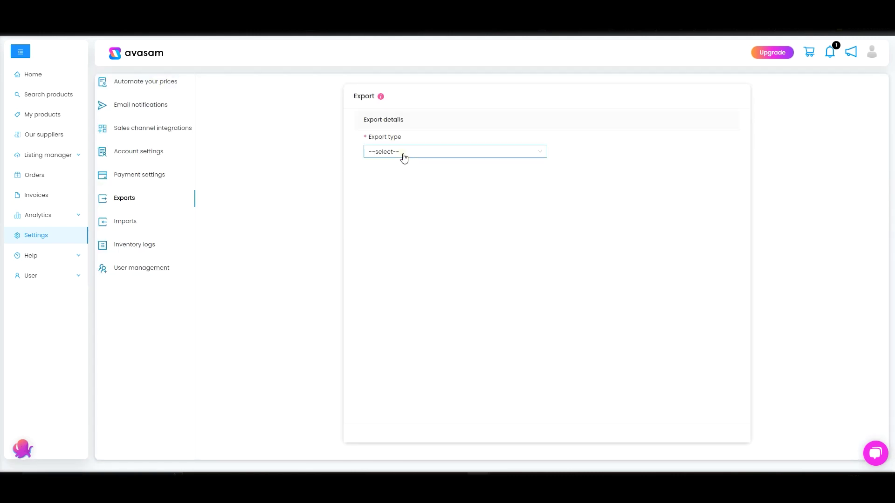
# Switch the export type through Product price, Product basic details and Product images to compare fields
pyautogui.click(404, 156)
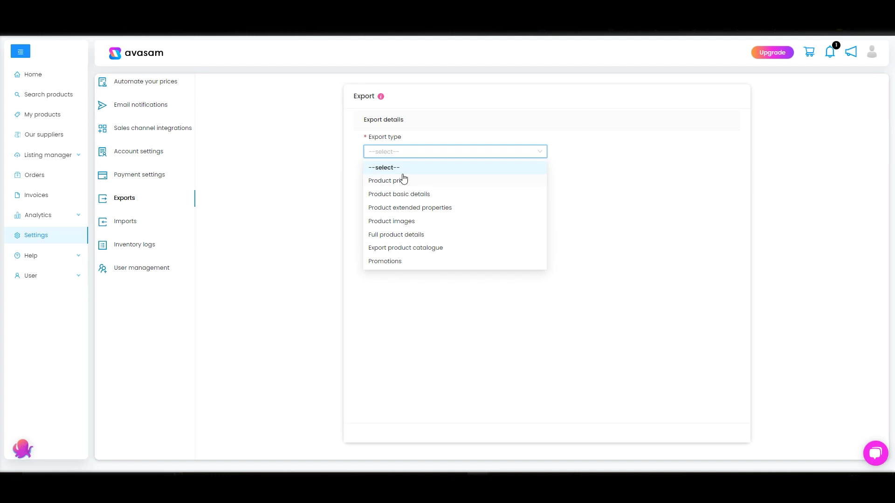
pyautogui.click(417, 180)
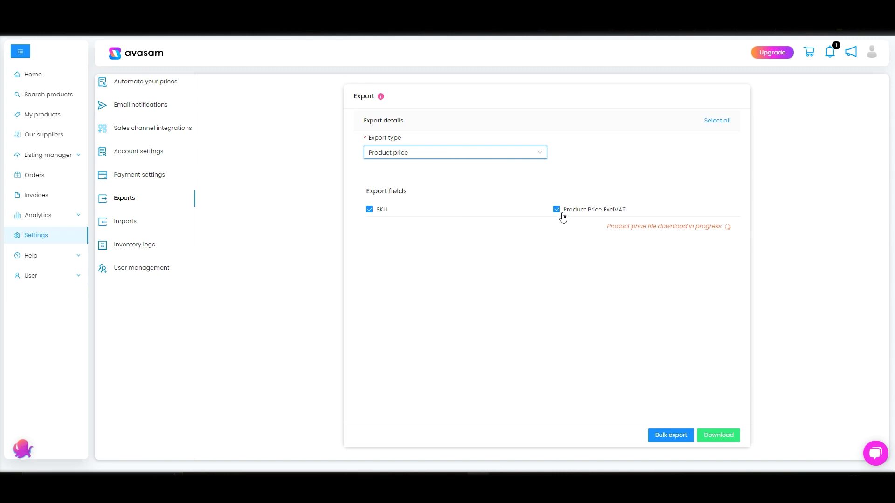
pyautogui.click(487, 154)
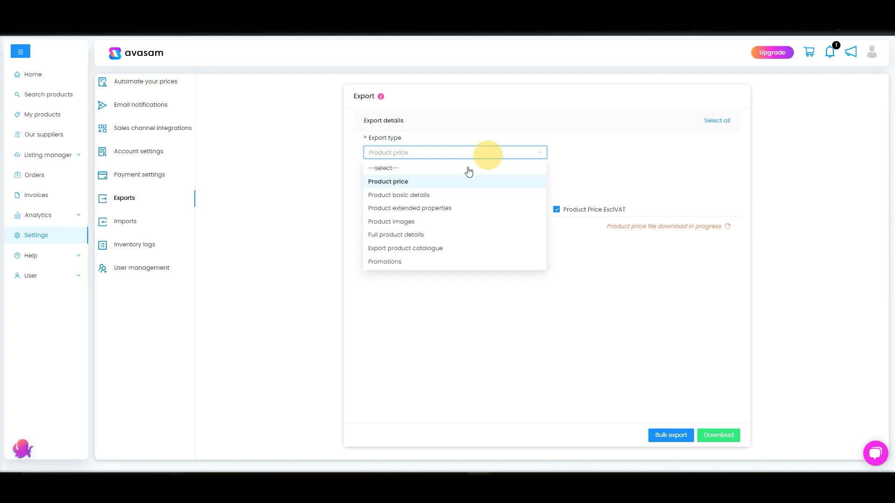
pyautogui.click(393, 194)
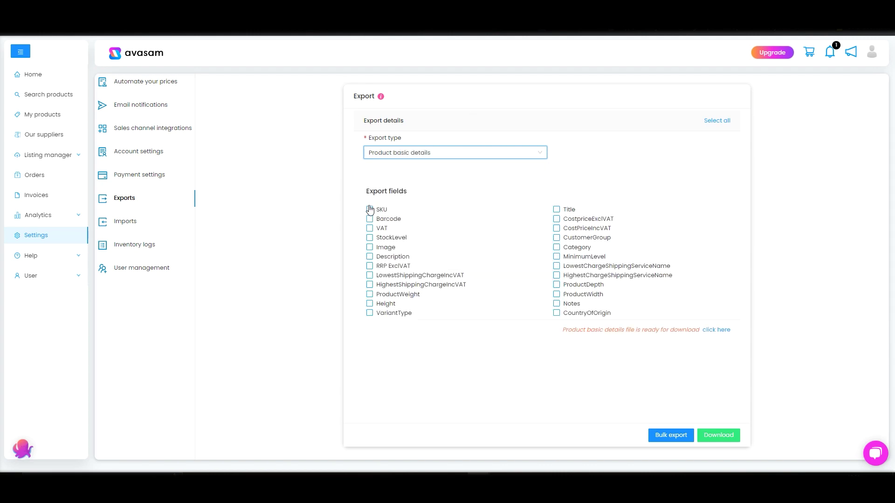
pyautogui.click(449, 157)
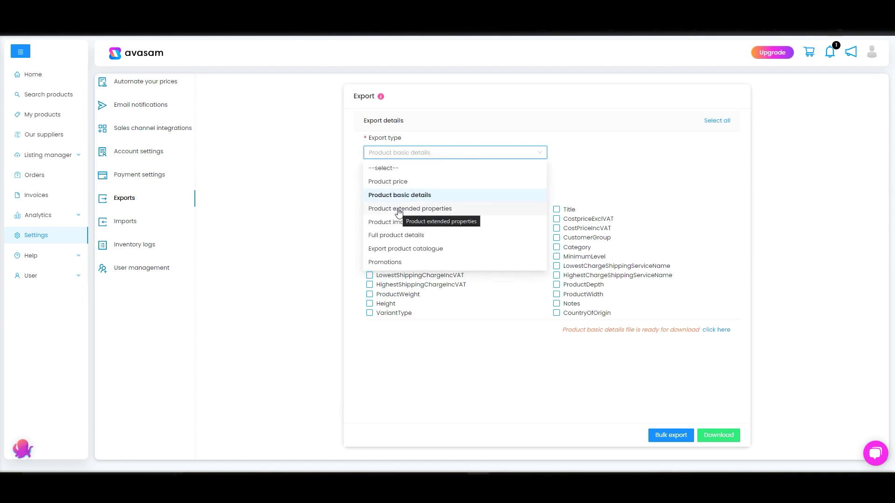
pyautogui.click(394, 222)
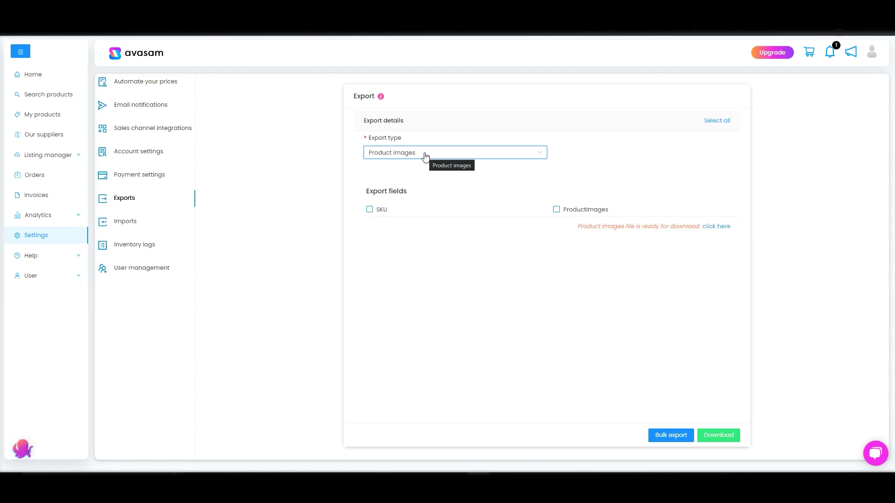
# Check the Full product details and Export product catalogue export types, then open the Imports list
pyautogui.click(455, 154)
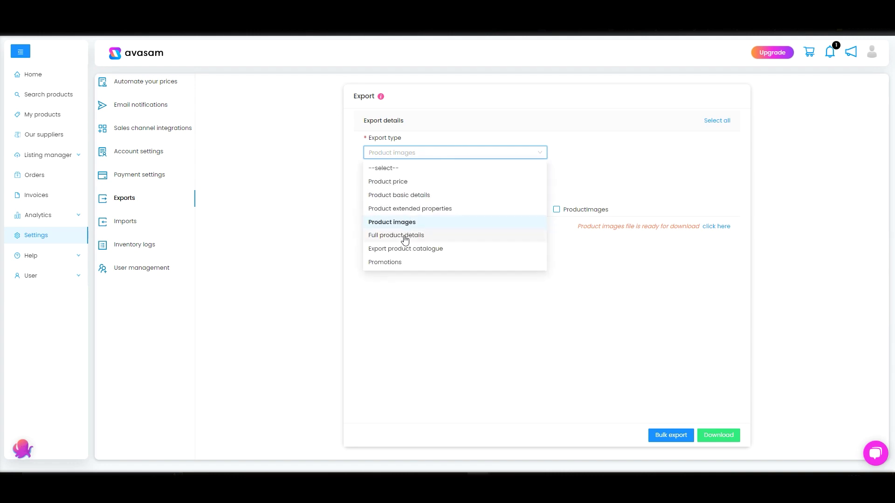
pyautogui.click(405, 235)
pyautogui.click(444, 152)
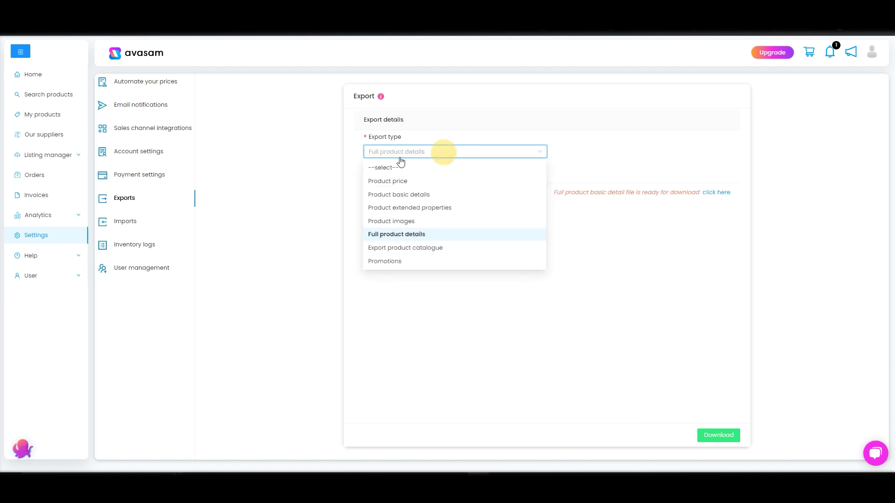
pyautogui.click(397, 248)
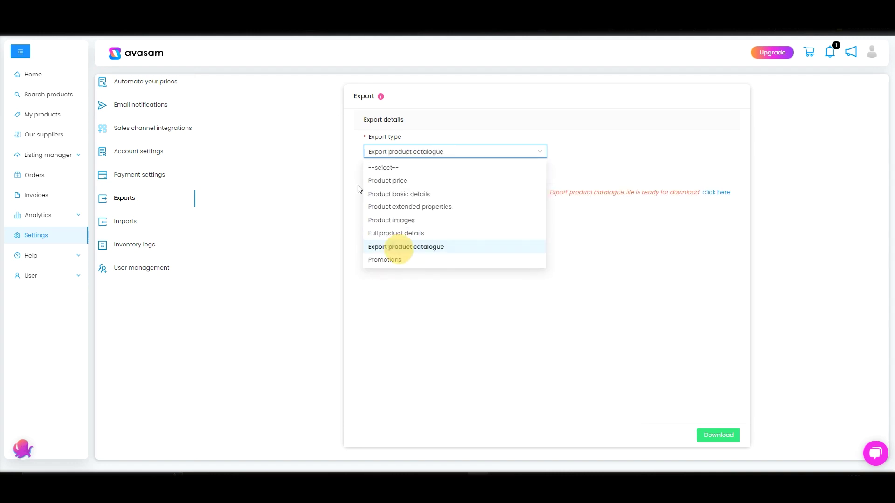
pyautogui.click(477, 153)
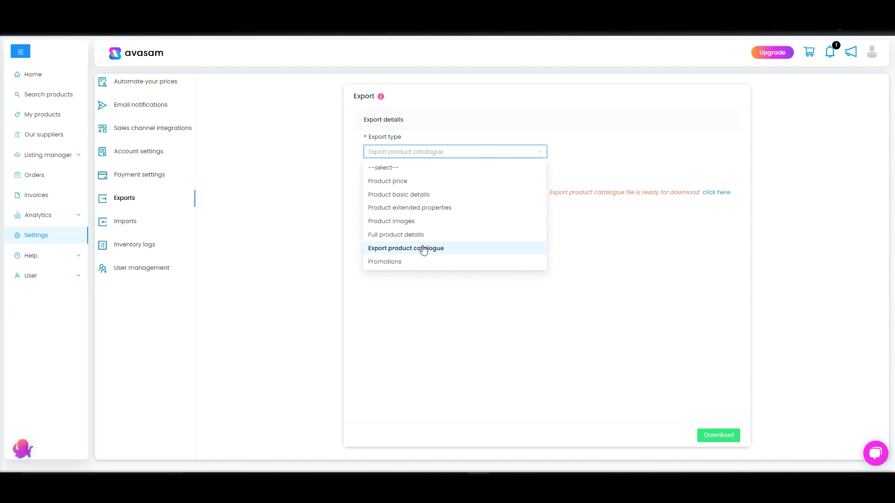
pyautogui.click(492, 154)
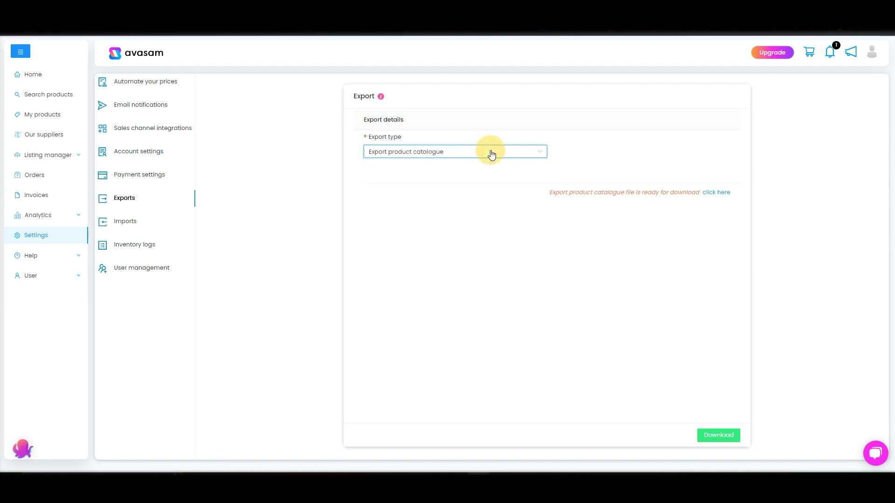
pyautogui.click(418, 156)
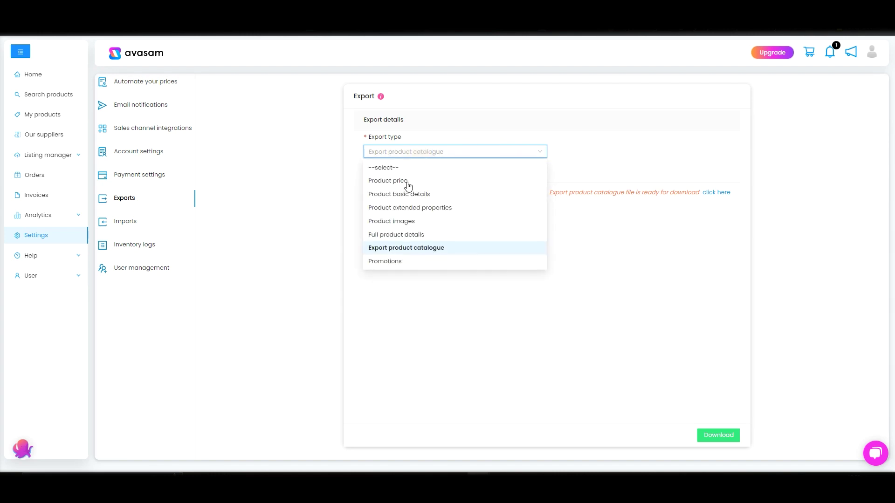
pyautogui.click(431, 157)
pyautogui.click(122, 224)
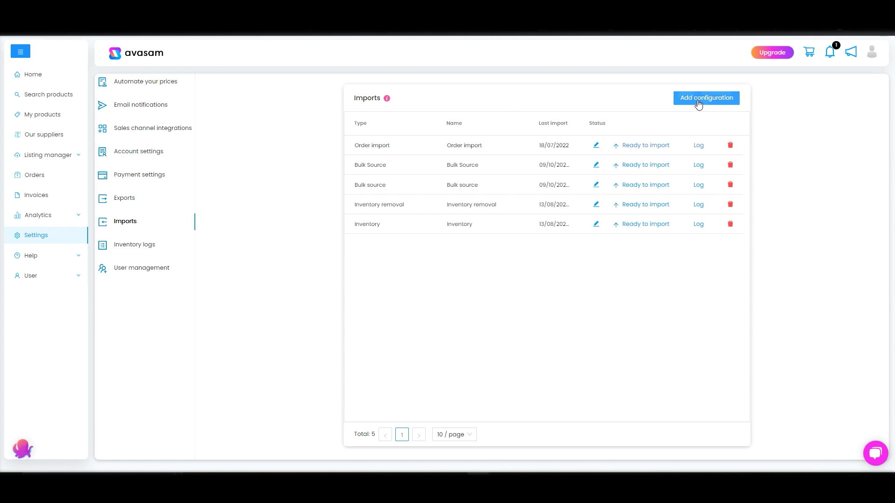
# Start a new import configuration of type Bulk Source Products and download its CSV template
pyautogui.click(698, 104)
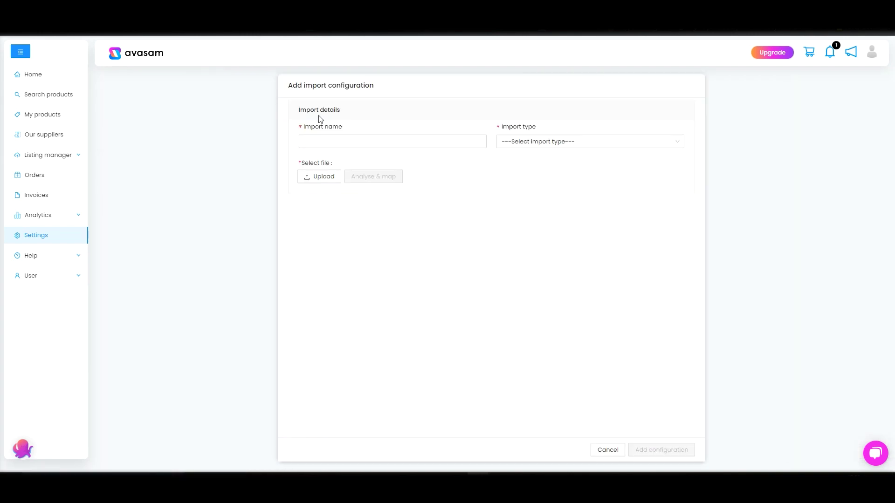
pyautogui.click(538, 144)
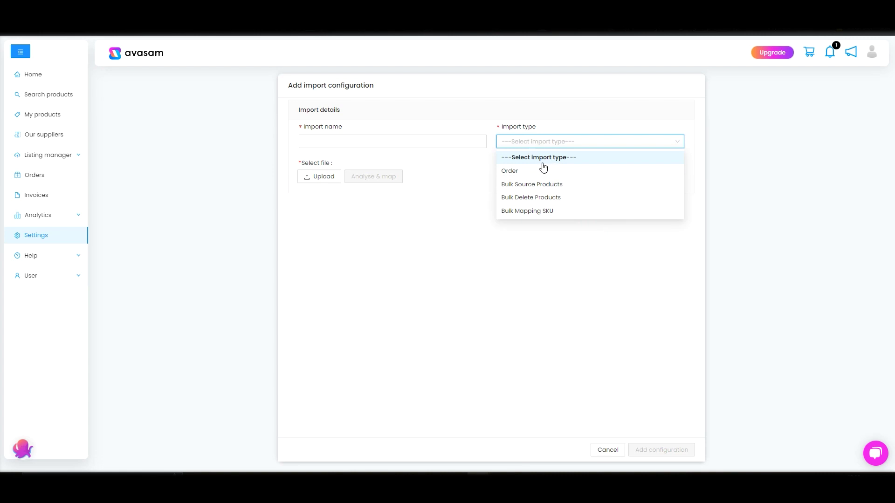
pyautogui.click(523, 182)
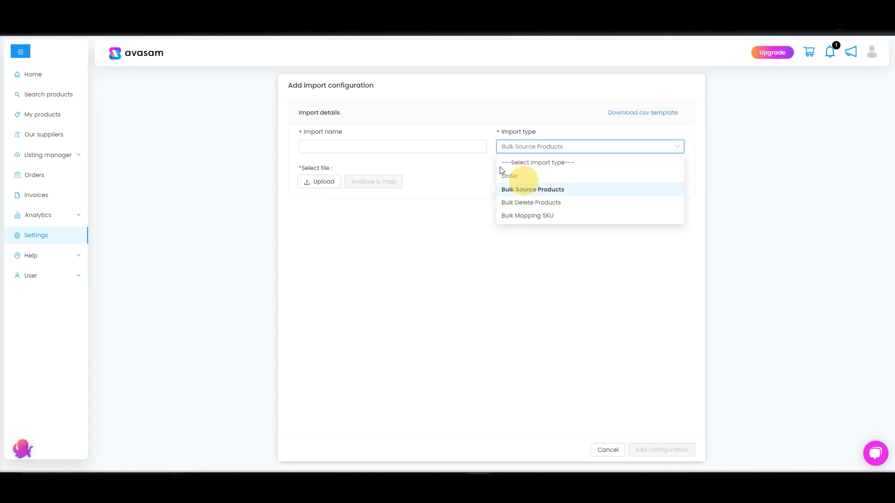
pyautogui.click(629, 115)
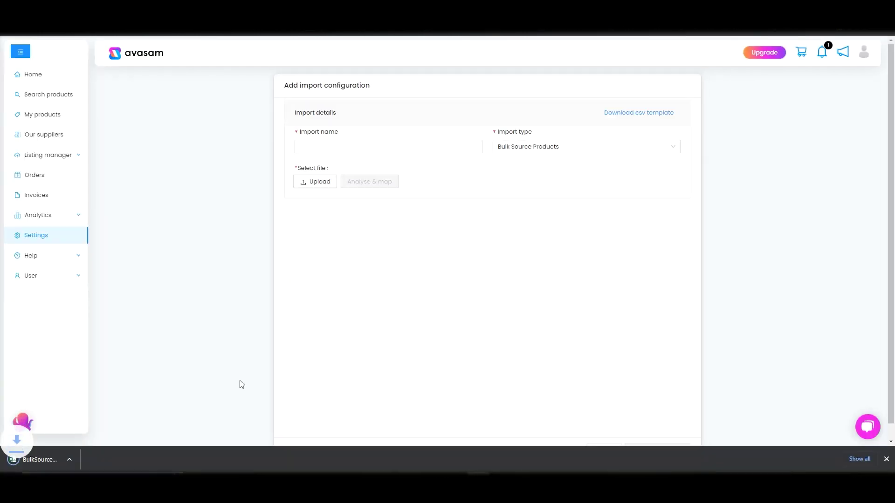
# Open BulkSourceProduct_sample in Excel, widen columns A–B, and check the first SKU and Sourced values
pyautogui.click(38, 461)
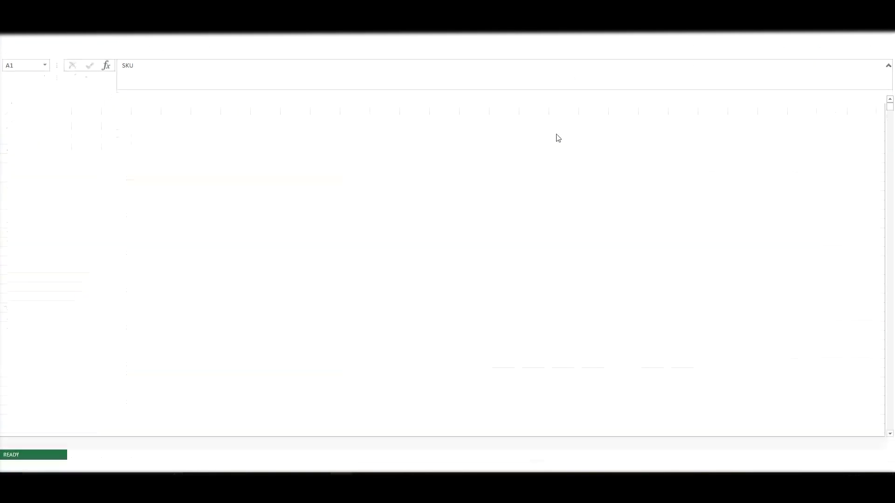
pyautogui.moveTo(27, 99); pyautogui.dragTo(92, 98)
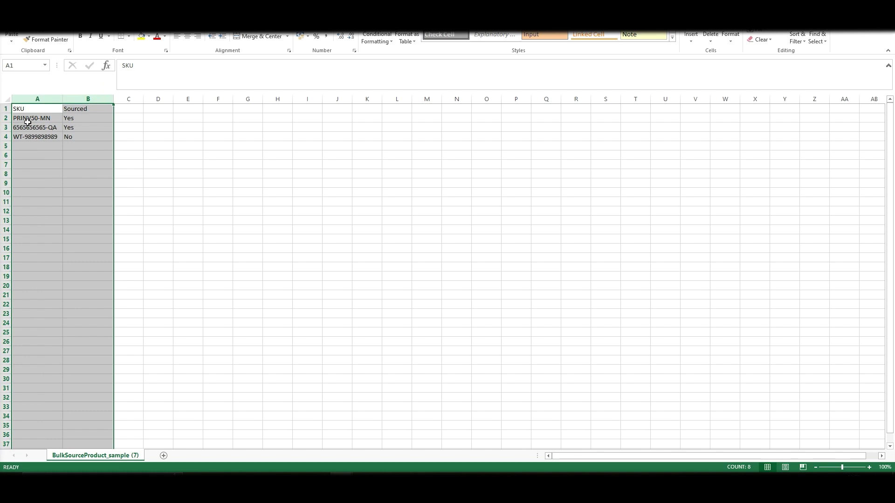
pyautogui.click(24, 120)
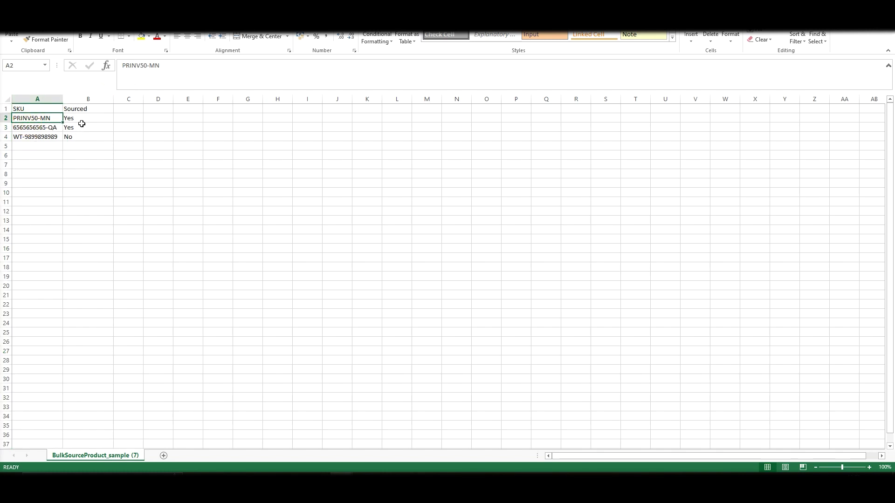
pyautogui.click(81, 118)
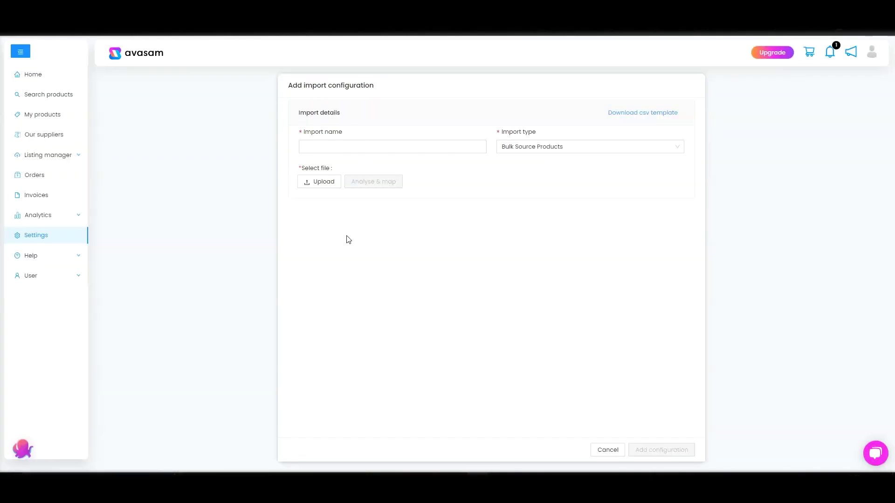
# Go to Settings and open Inventory logs, showing the 11/01/2023 price updates
pyautogui.click(31, 236)
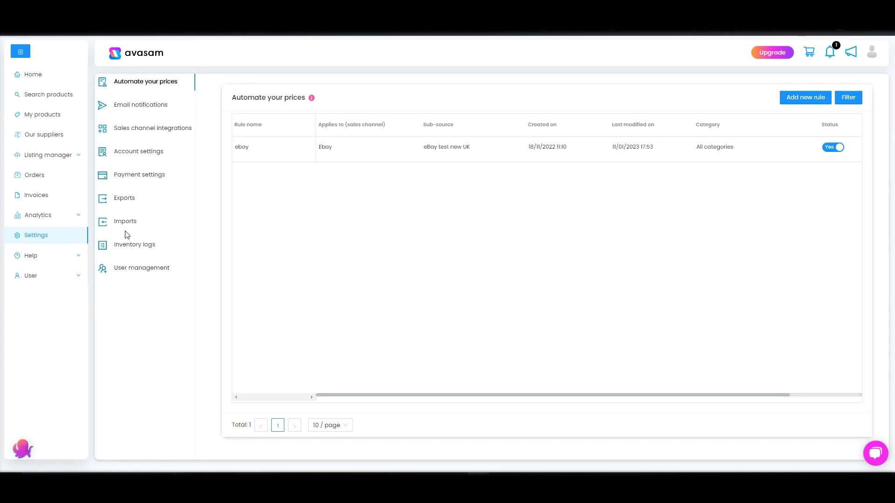
pyautogui.click(129, 250)
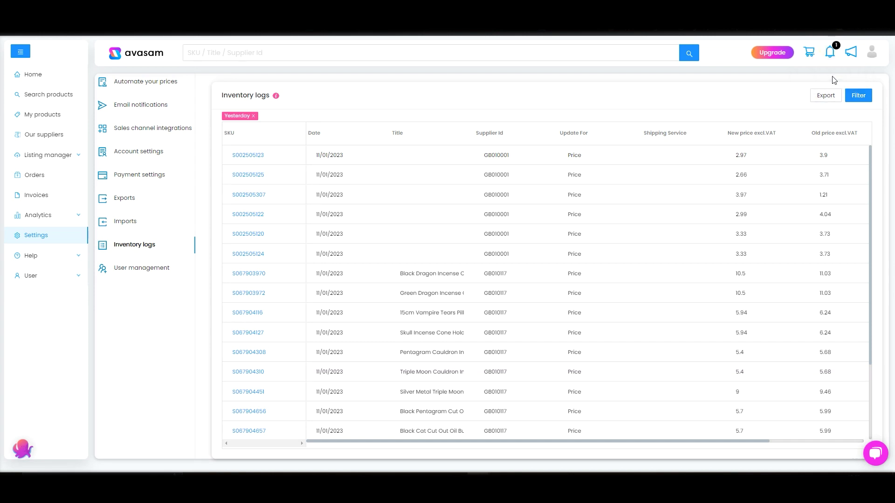
pyautogui.moveTo(829, 56)
# Apply a Last 7 days date filter to the inventory logs
pyautogui.click(857, 95)
pyautogui.click(745, 79)
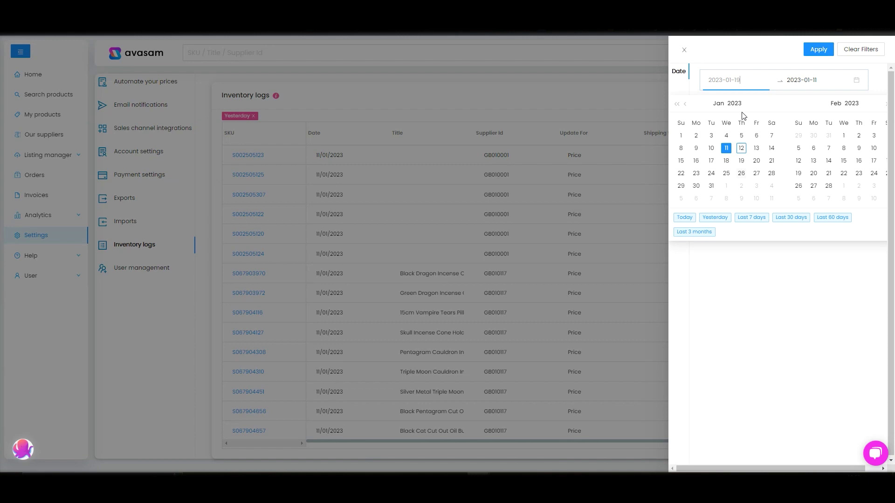
pyautogui.click(748, 220)
pyautogui.click(819, 50)
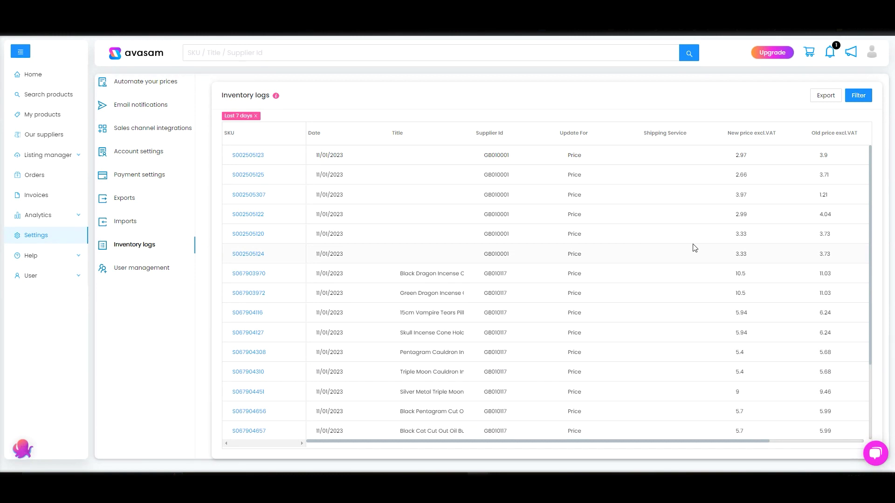
# Scroll through the filtered log table reviewing old and new prices dated 06/01/2023
pyautogui.scroll(-10, 675, 250)
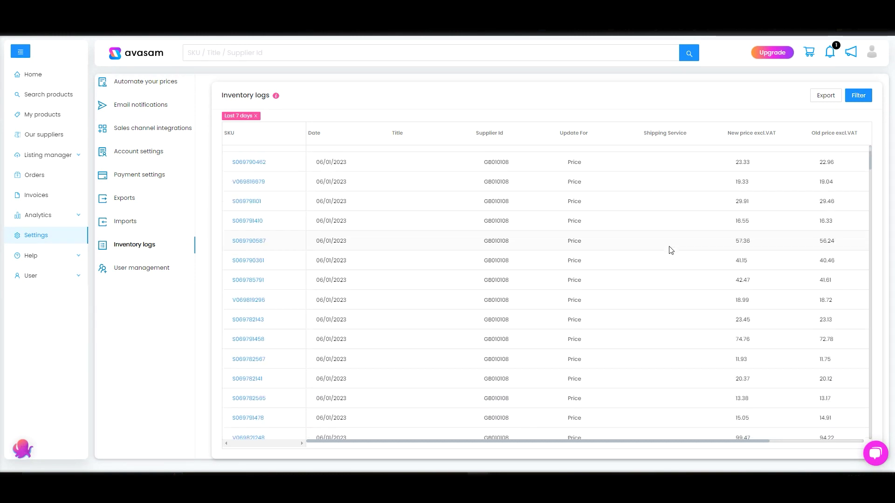
pyautogui.scroll(2, 670, 250)
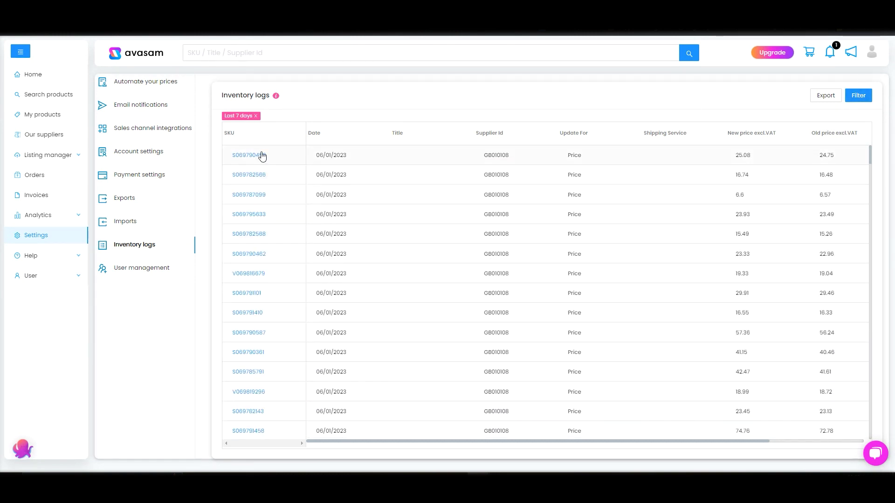
pyautogui.scroll(-5, 513, 214)
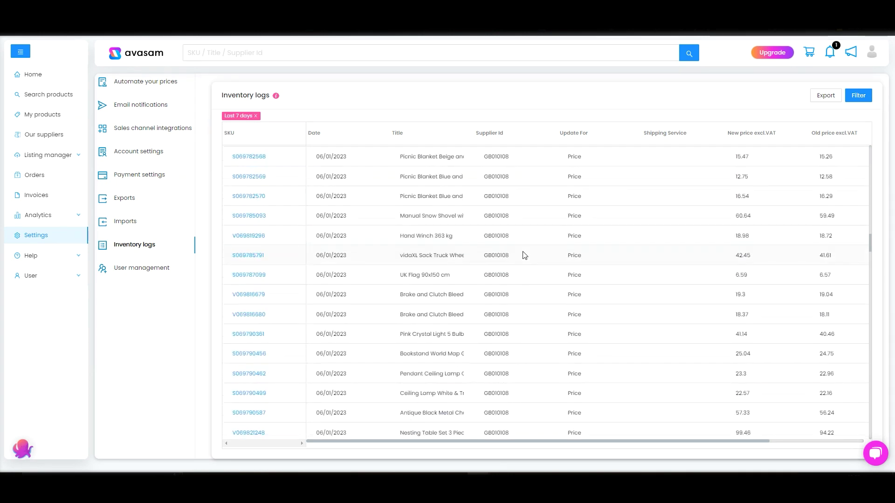
pyautogui.scroll(-10, 523, 256)
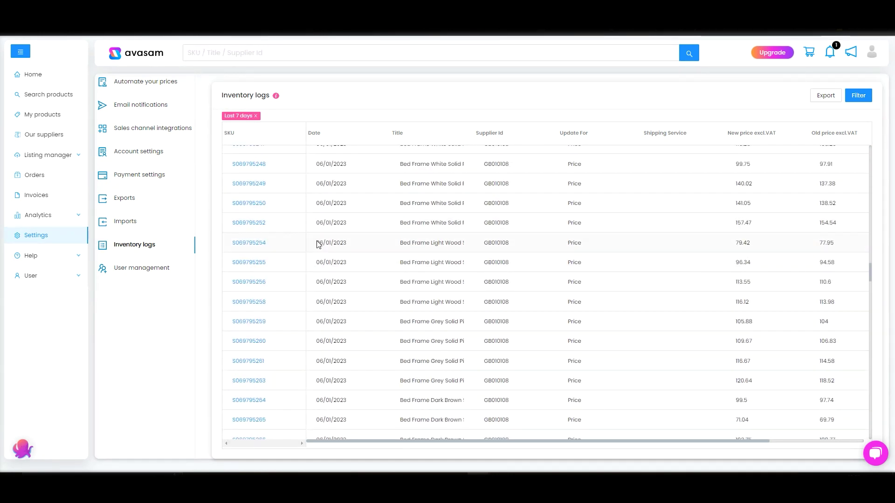
pyautogui.scroll(-7, 573, 279)
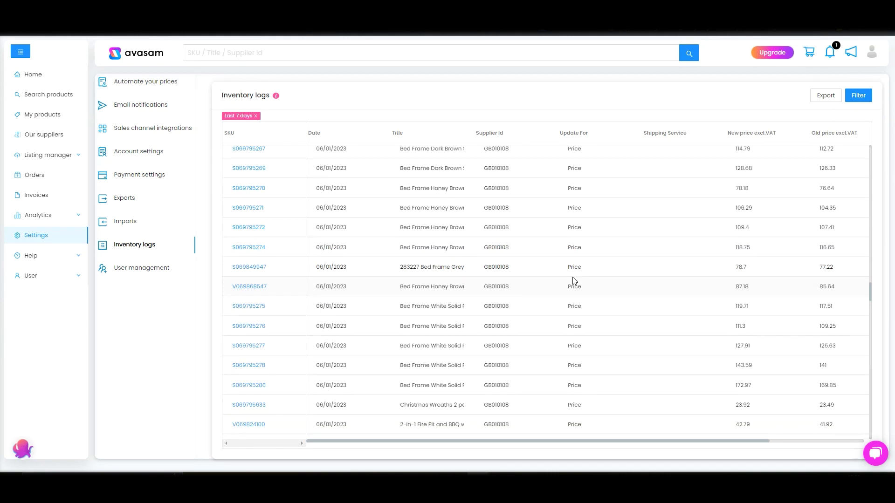
pyautogui.scroll(5, 572, 280)
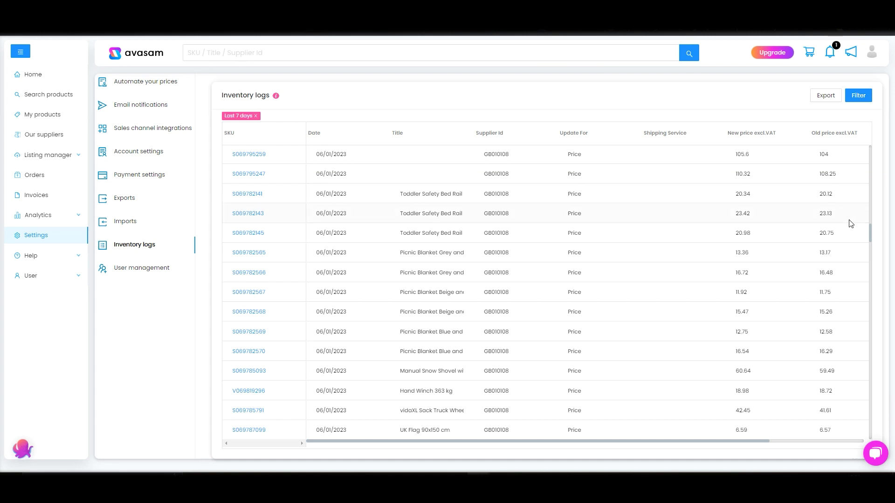
pyautogui.scroll(5, 410, 219)
pyautogui.scroll(5, 332, 158)
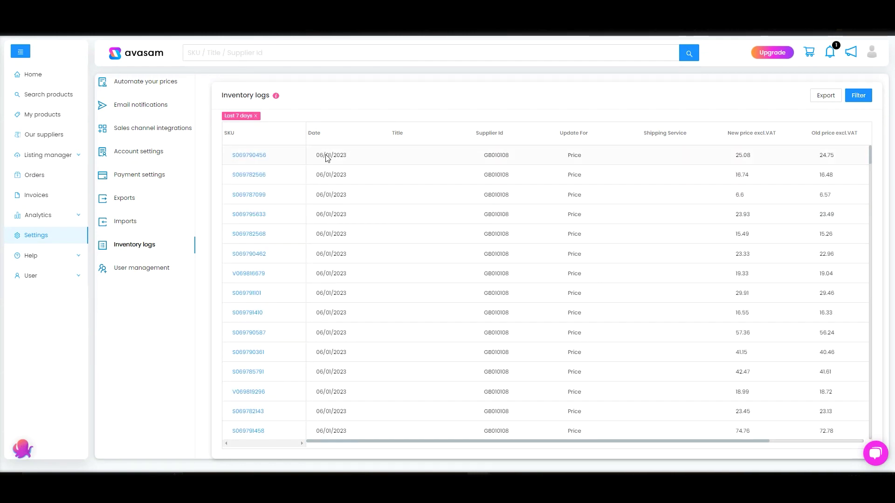
pyautogui.scroll(-10, 373, 325)
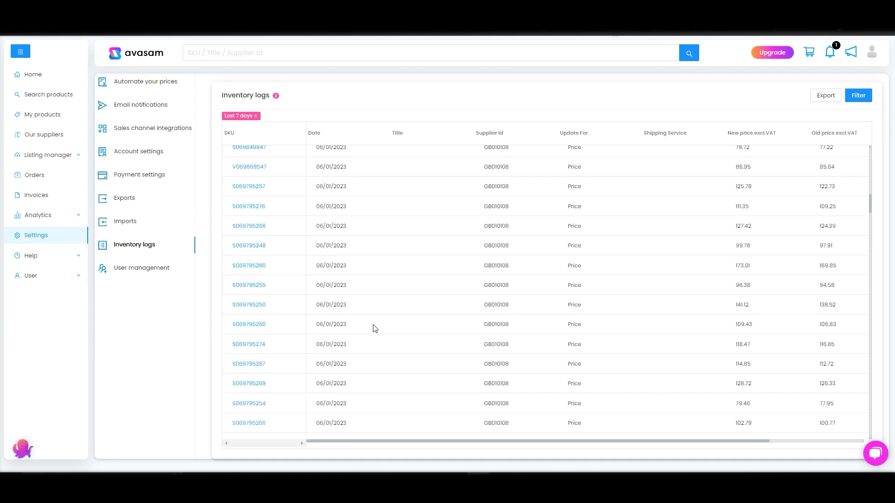
pyautogui.scroll(-3, 457, 306)
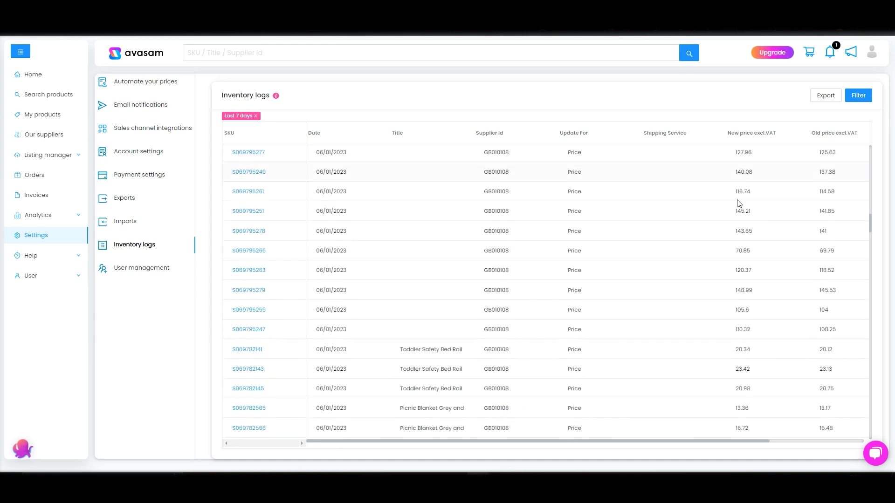
pyautogui.scroll(-3, 740, 201)
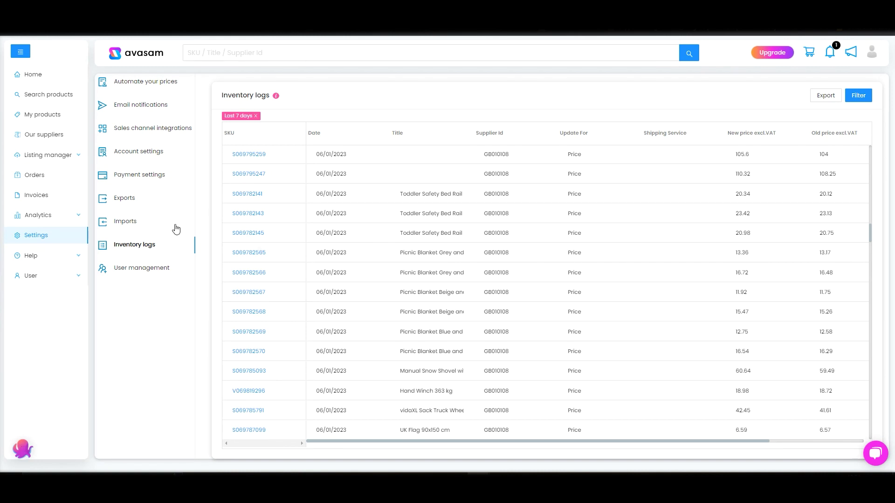
# Open User management, start a new user, and step through the first name, surname, email and phone fields
pyautogui.click(125, 269)
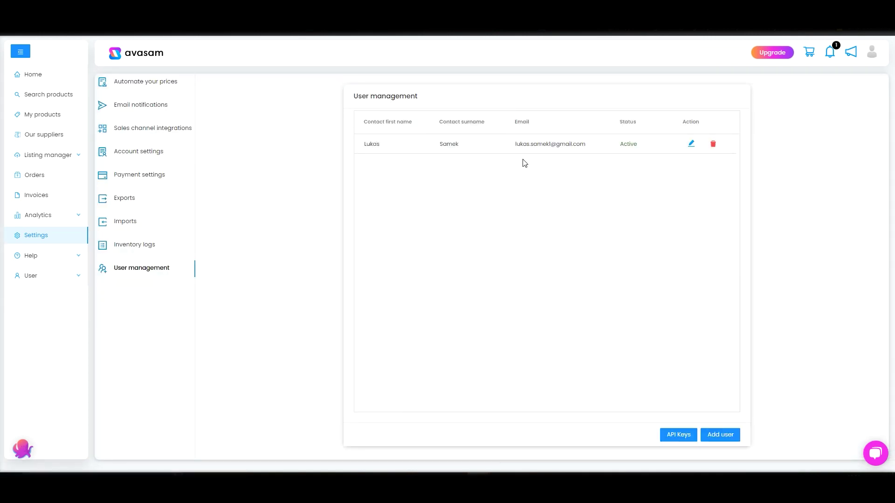
pyautogui.click(724, 437)
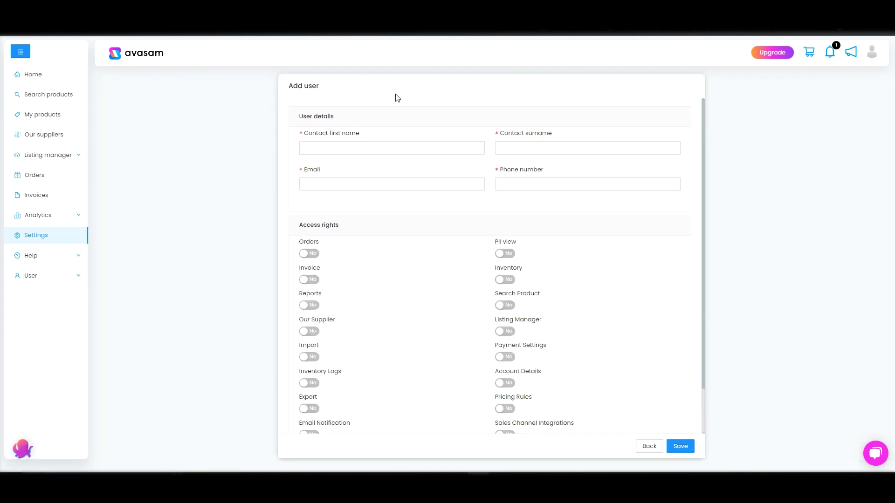
pyautogui.click(325, 151)
pyautogui.click(592, 148)
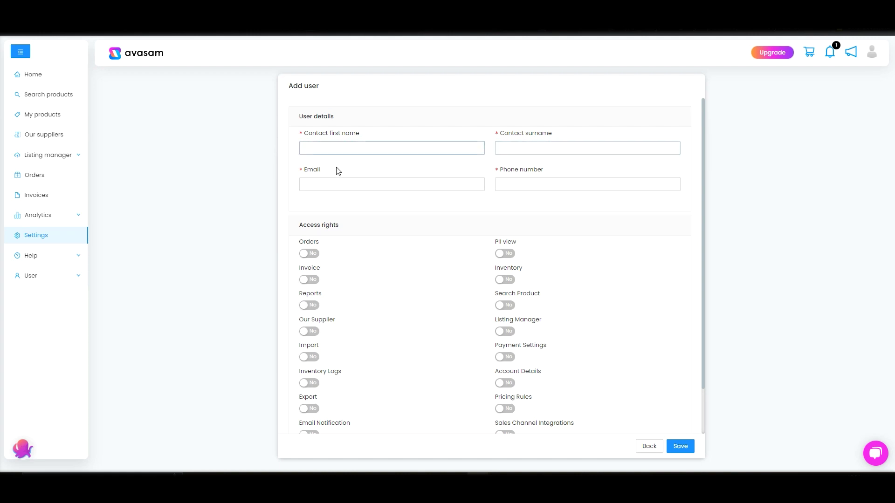
pyautogui.click(469, 185)
pyautogui.click(542, 184)
pyautogui.click(350, 200)
# Set the new user's Orders and Inventory access rights to Yes, leaving the rest at No
pyautogui.scroll(-1, 331, 208)
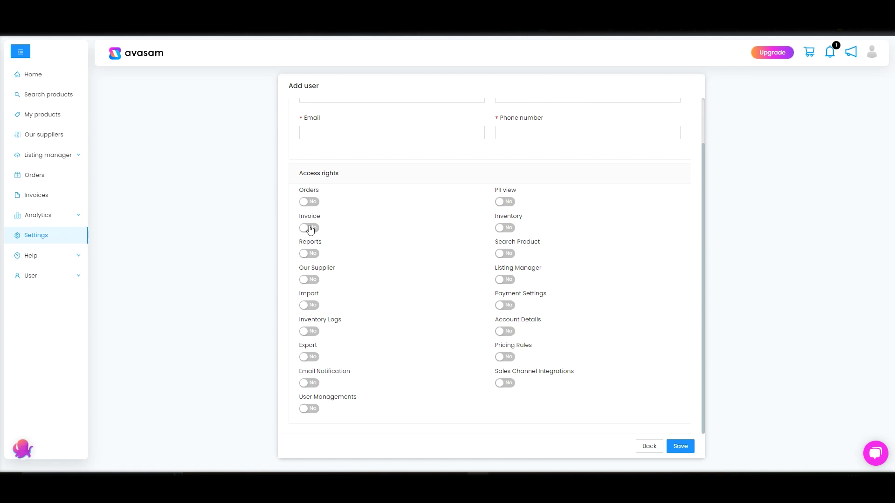
pyautogui.click(306, 202)
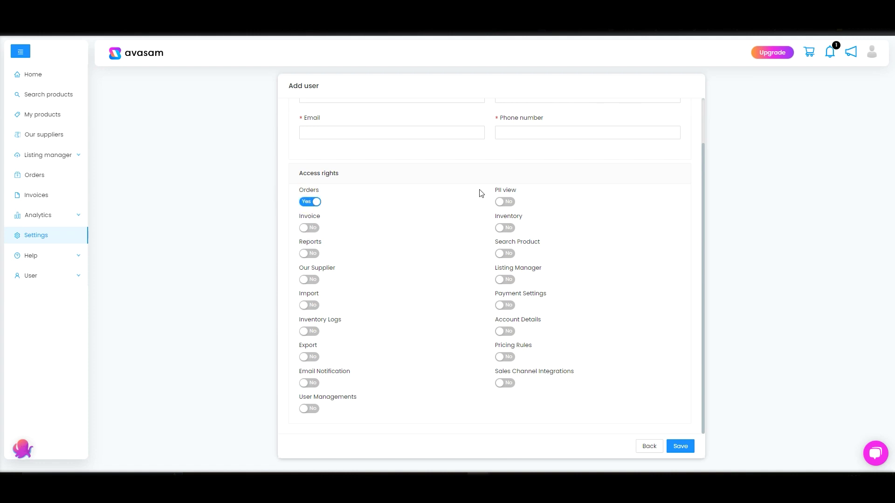
pyautogui.click(505, 228)
pyautogui.scroll(2, 450, 205)
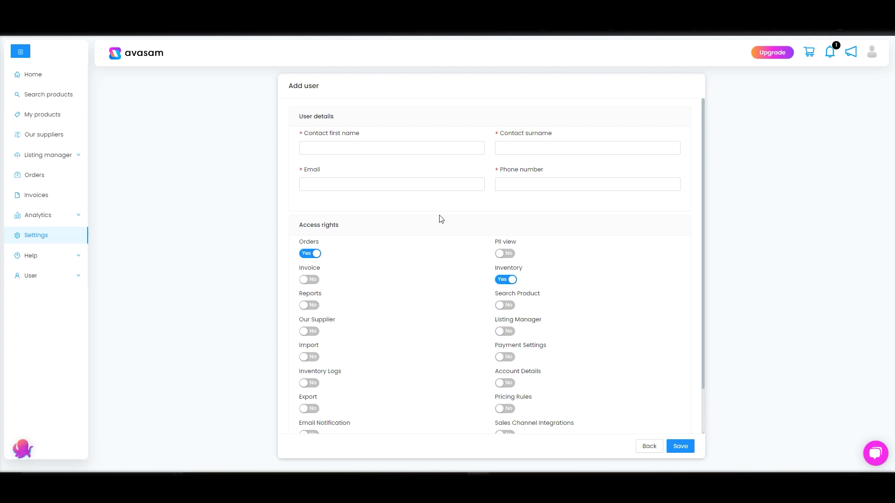
pyautogui.click(339, 189)
pyautogui.scroll(-1, 704, 271)
pyautogui.scroll(-2, 705, 274)
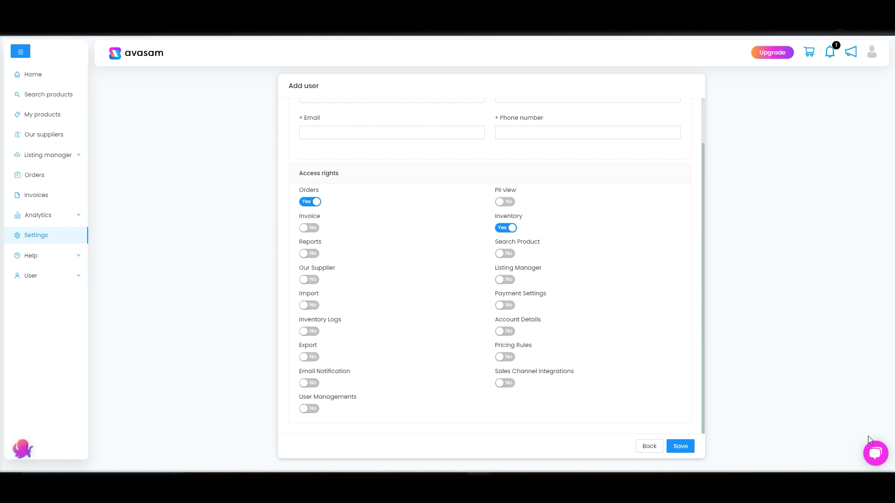
# Open Help > Raise support ticket to list the closed 'test' ticket, then close the chat panel
pyautogui.click(39, 236)
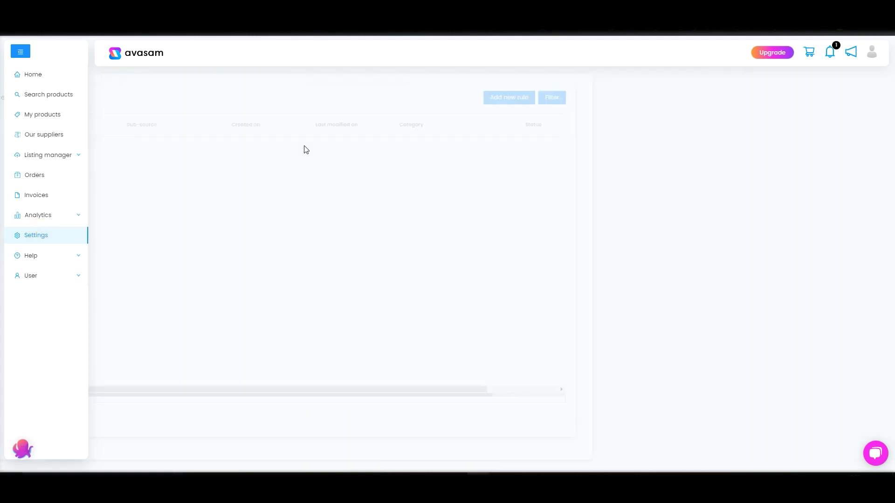
pyautogui.click(875, 453)
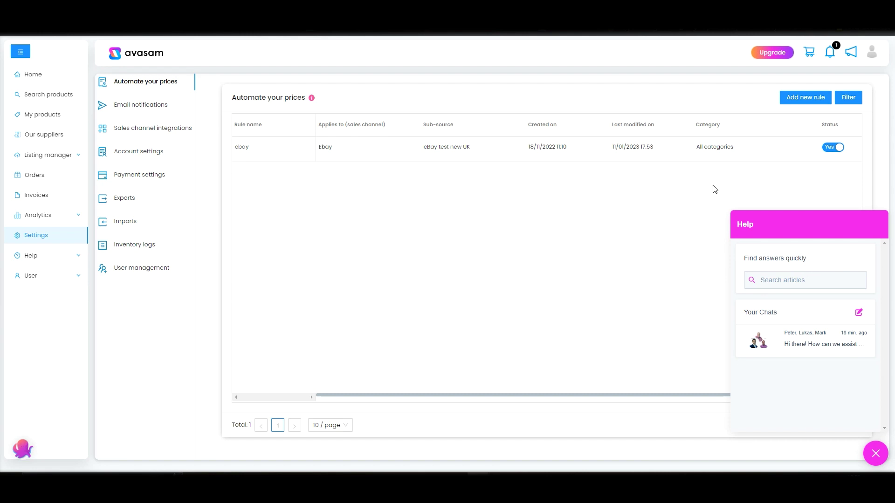
pyautogui.click(669, 204)
pyautogui.click(28, 255)
pyautogui.click(51, 300)
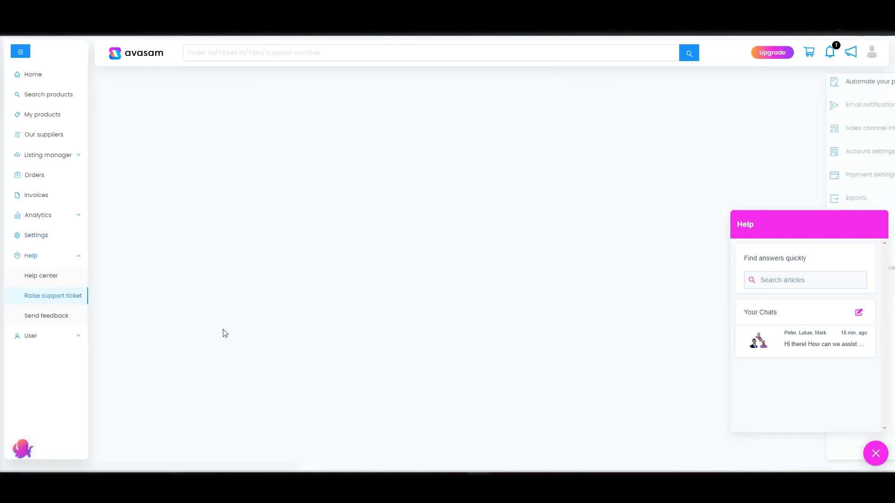
pyautogui.click(876, 454)
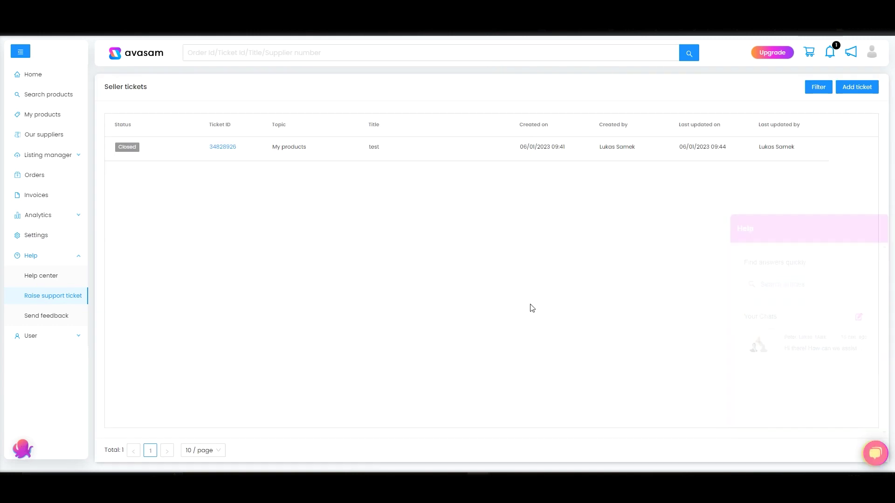